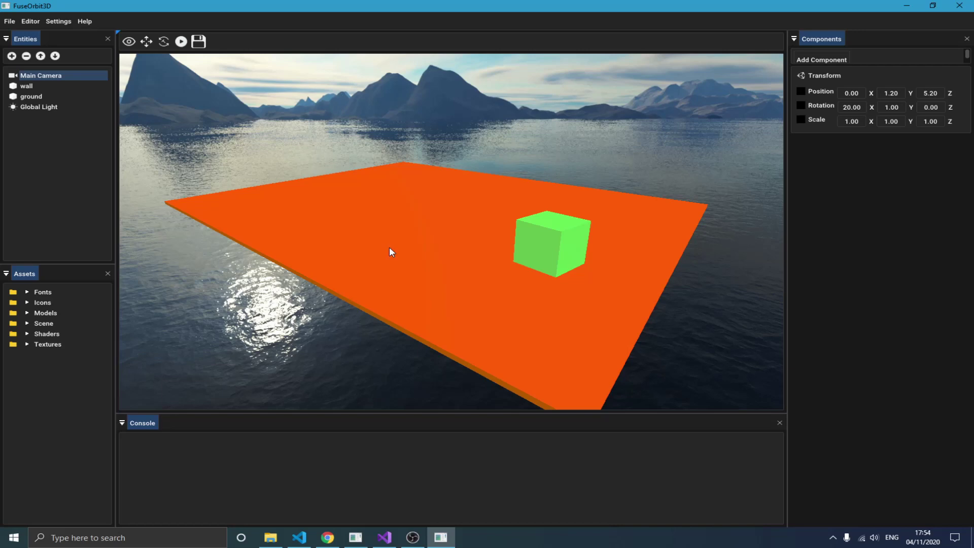
- Browse the engine source in Visual Studio, expanding Resource and the ECS component headers, then return to FuseOrbit3D
left_click(385, 537)
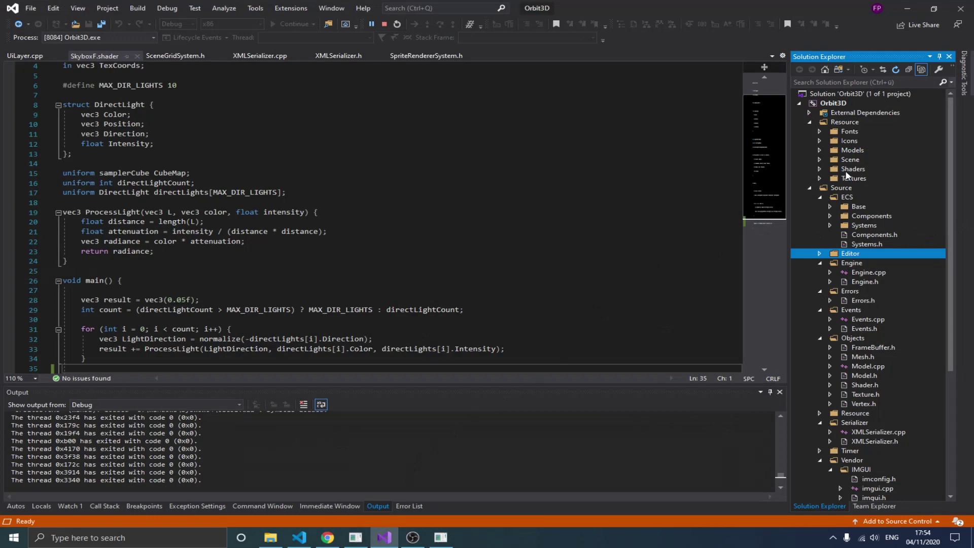
scroll(883, 280, "down", 6)
left_click(830, 292)
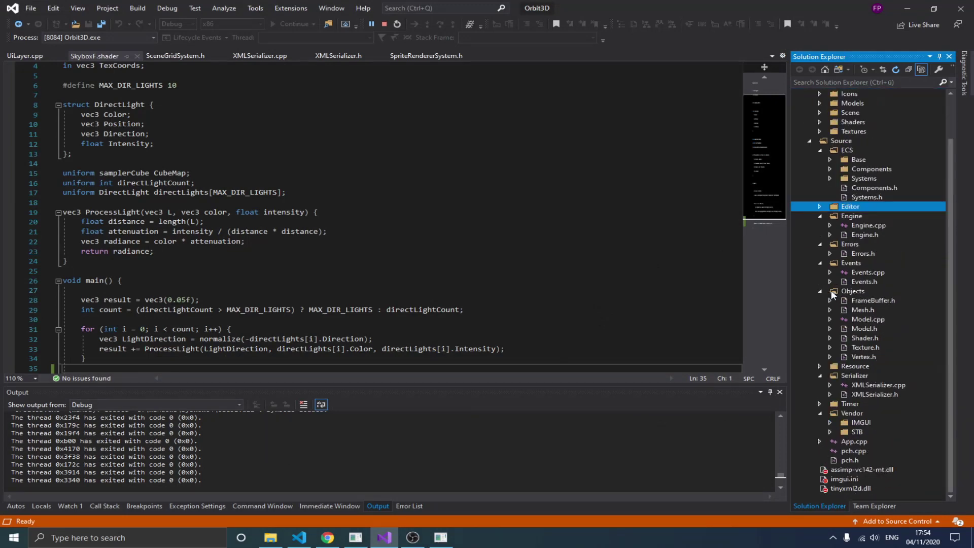
left_click(819, 366)
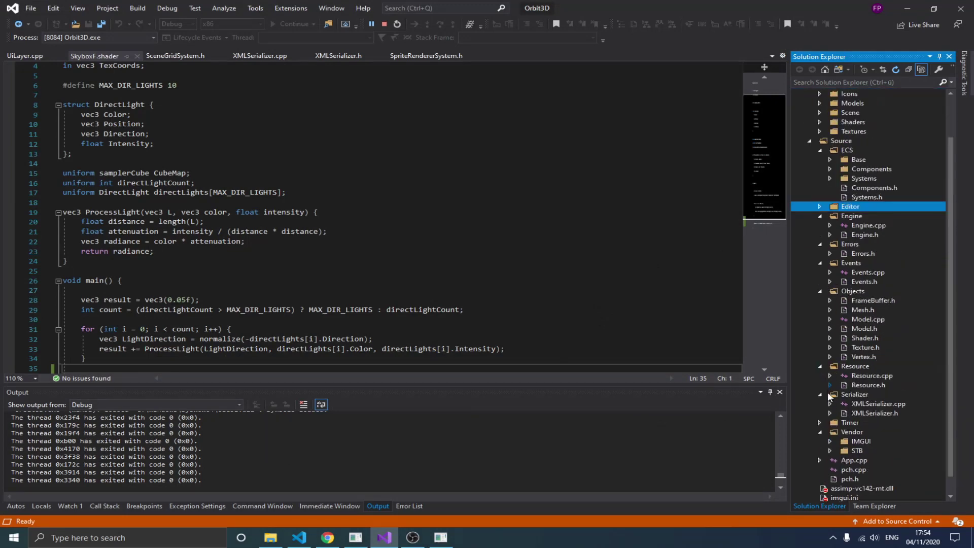
scroll(826, 444, "down", 1)
left_click(831, 152)
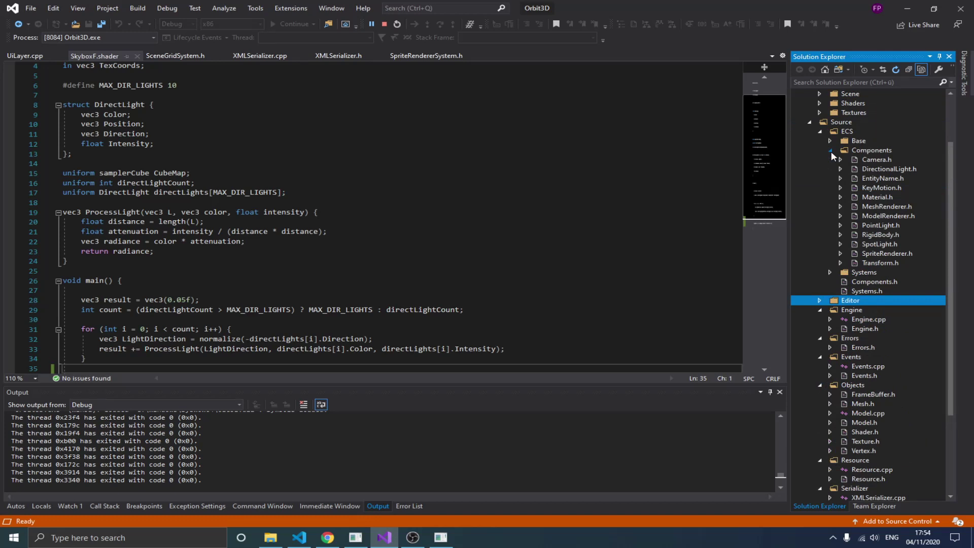
key("alt+Tab")
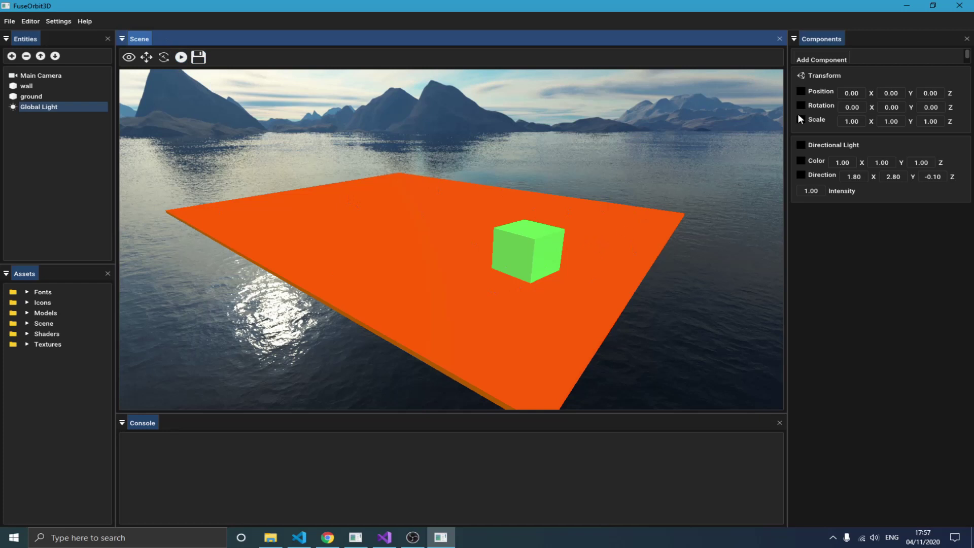
- Create Entity6 with a MeshRenderer grey cube and set its Position X to -0.80
left_click(826, 60)
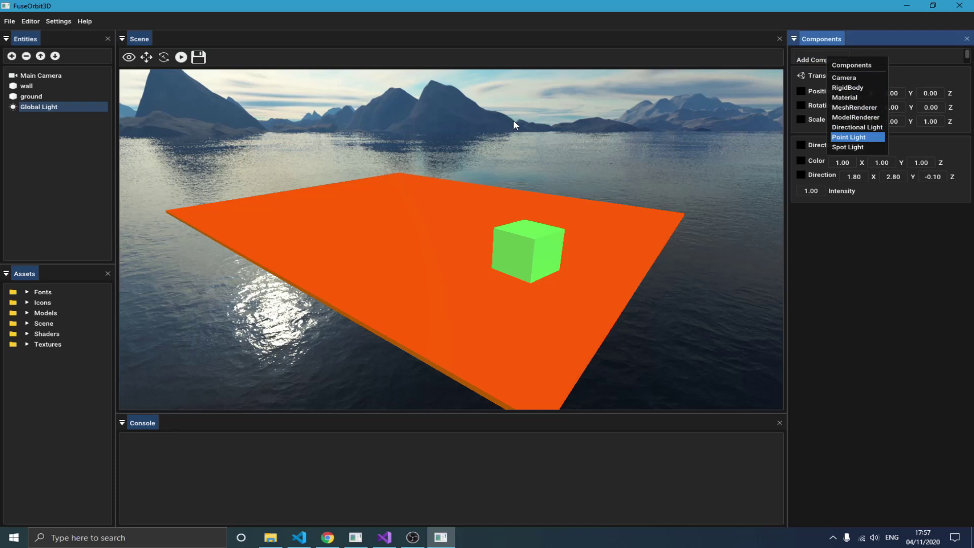
left_click(392, 151)
left_click(41, 75)
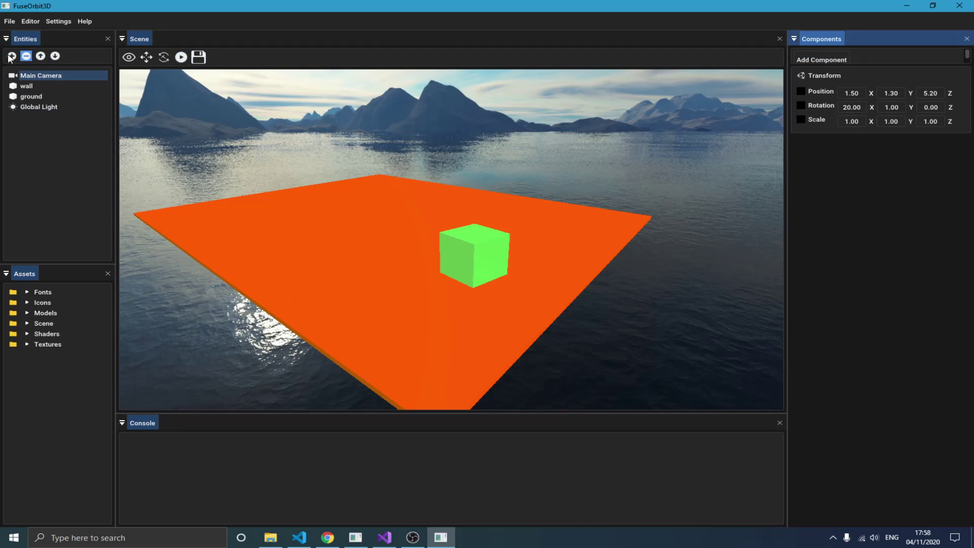
left_click(12, 56)
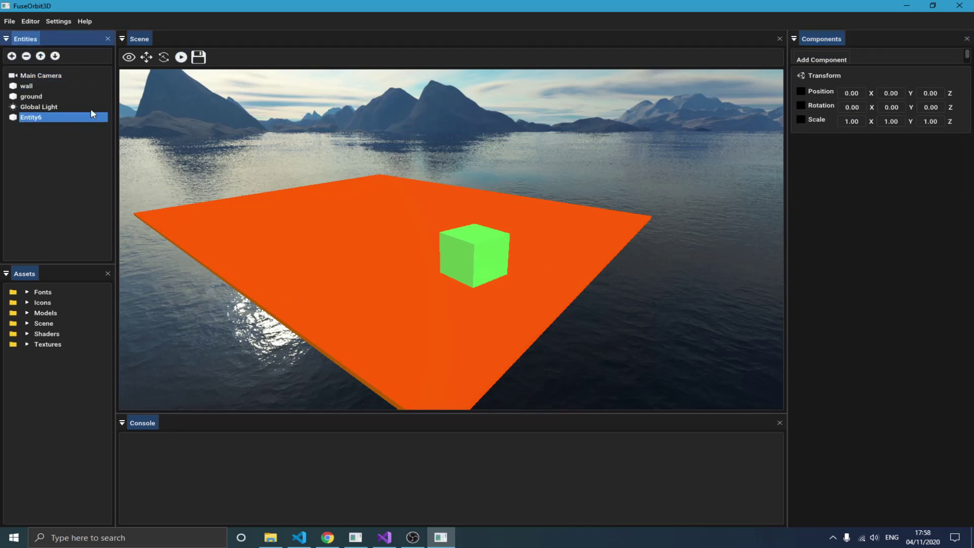
left_click(819, 61)
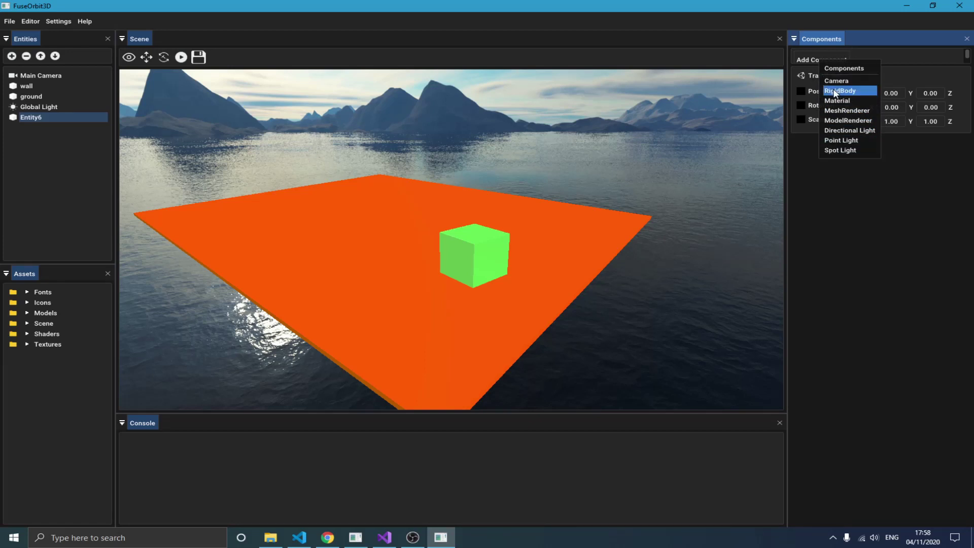
left_click(846, 111)
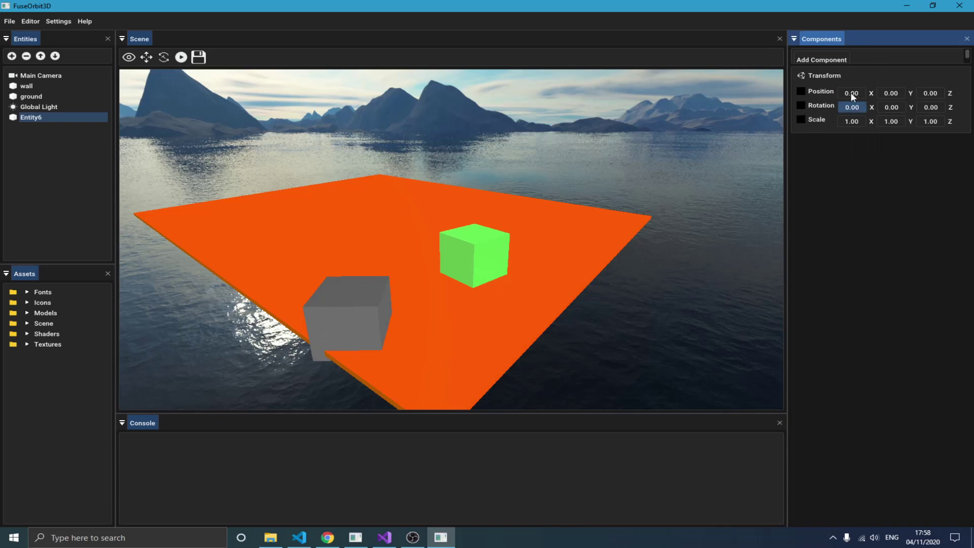
left_click_drag(852, 92, 904, 93)
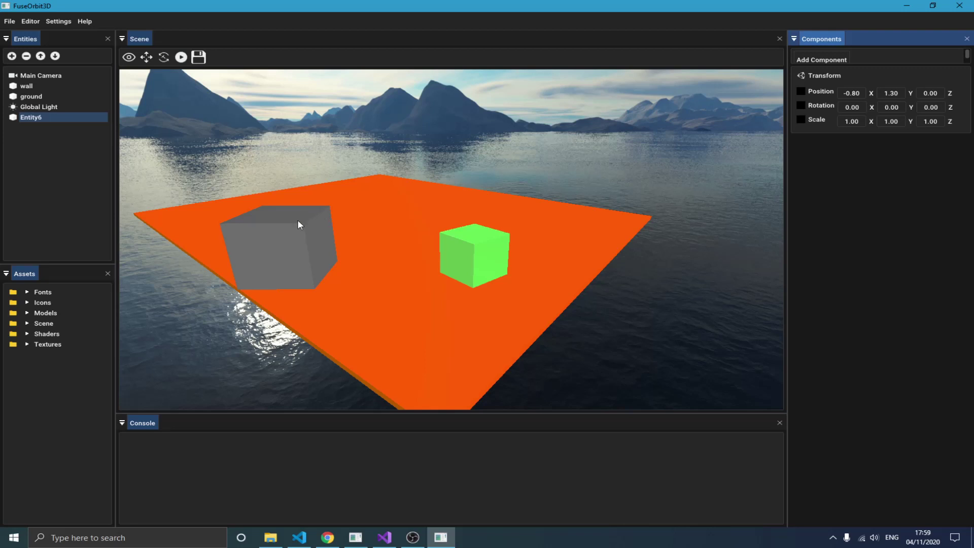
- Add a RigidBody component to Entity6's grey cube and lift the cube into the air
left_click(835, 59)
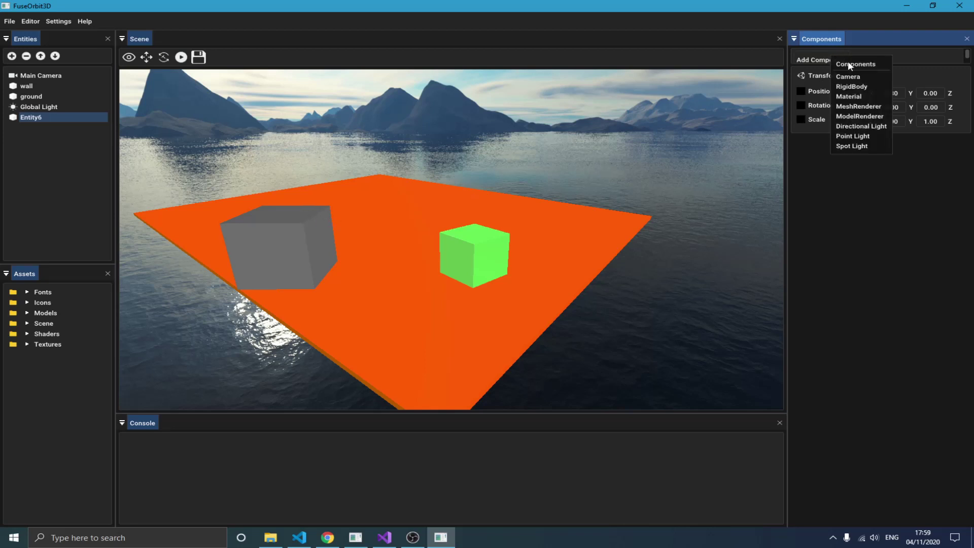
left_click(847, 86)
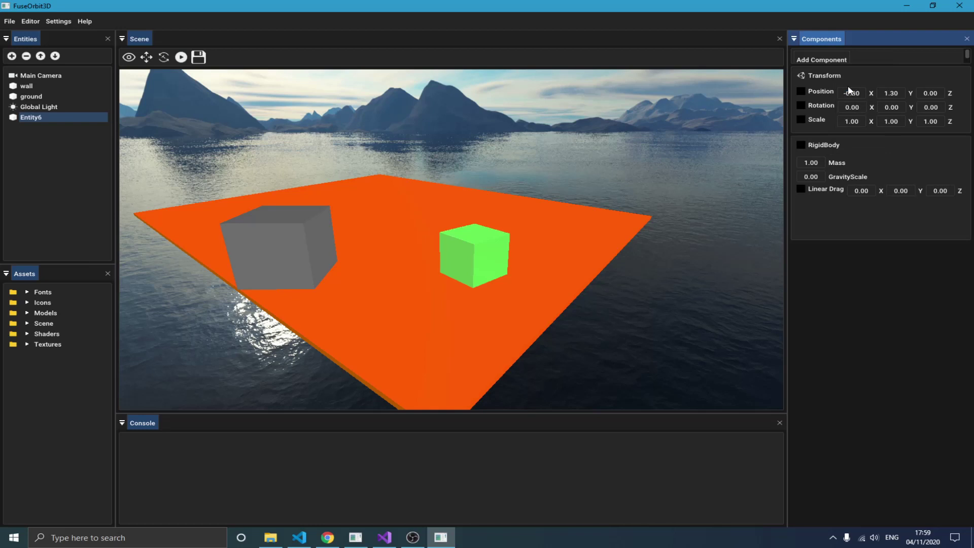
left_click_drag(886, 93, 899, 96)
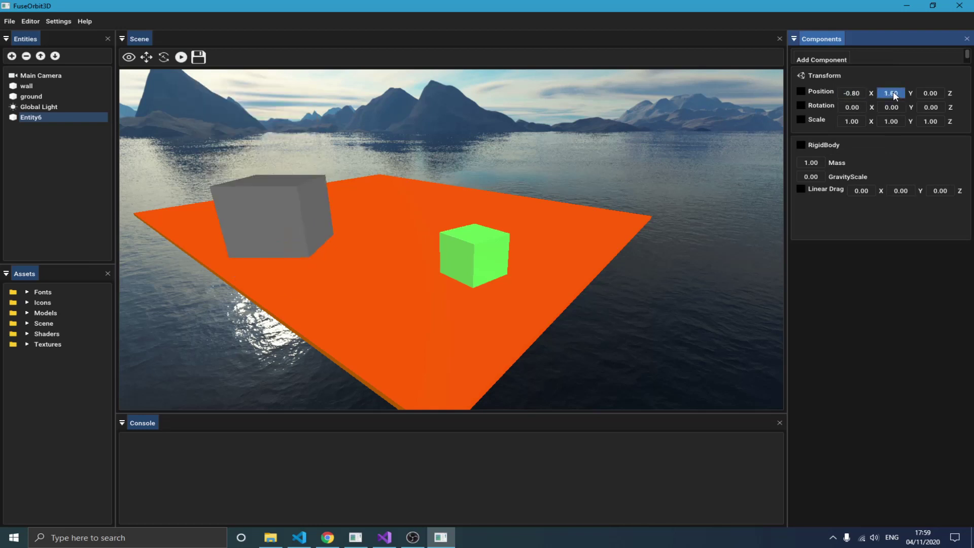
left_click(805, 176)
- Experiment with negative, zero and positive gravity scale values, ending at -1
left_click_drag(811, 178, 825, 179)
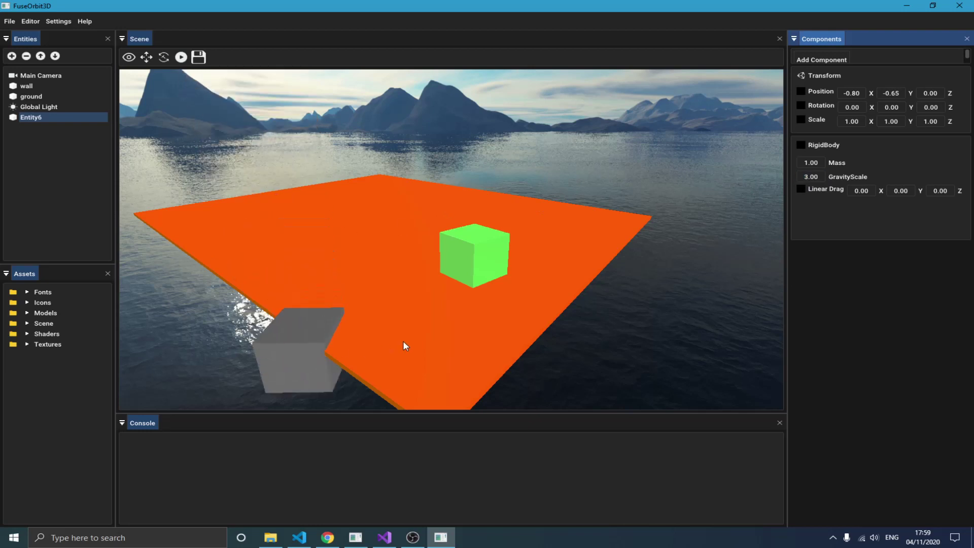
mouse_move(811, 177)
left_mouse_down()
mouse_move(809, 164)
mouse_move(811, 181)
left_mouse_up()
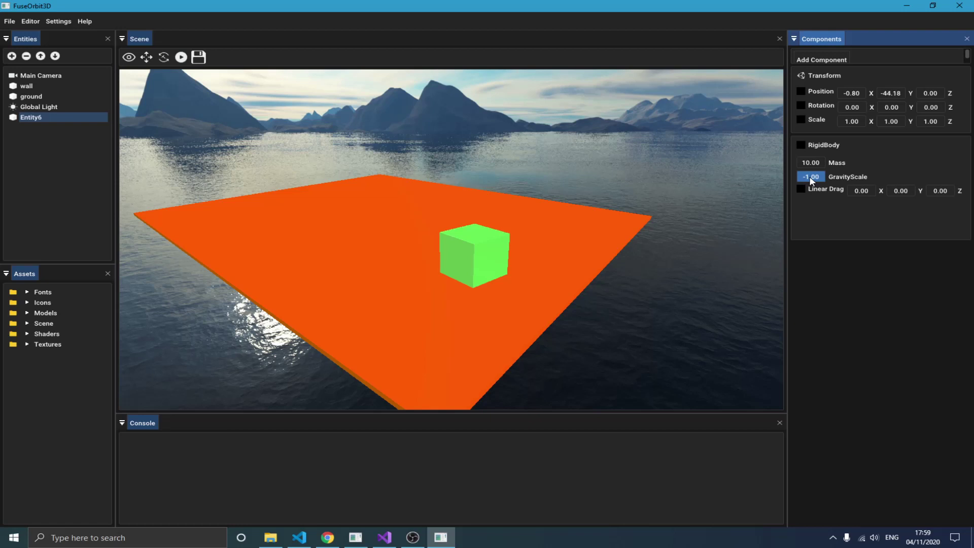
mouse_move(812, 180)
left_mouse_down()
mouse_move(774, 178)
mouse_move(808, 179)
left_mouse_up()
type("-1")
left_click(819, 149)
- Set the RigidBody gravity scale to 0 and the cube's Position Y to 0
double_click(810, 174)
type("0")
key("Return")
double_click(894, 96)
type("0")
key("Return")
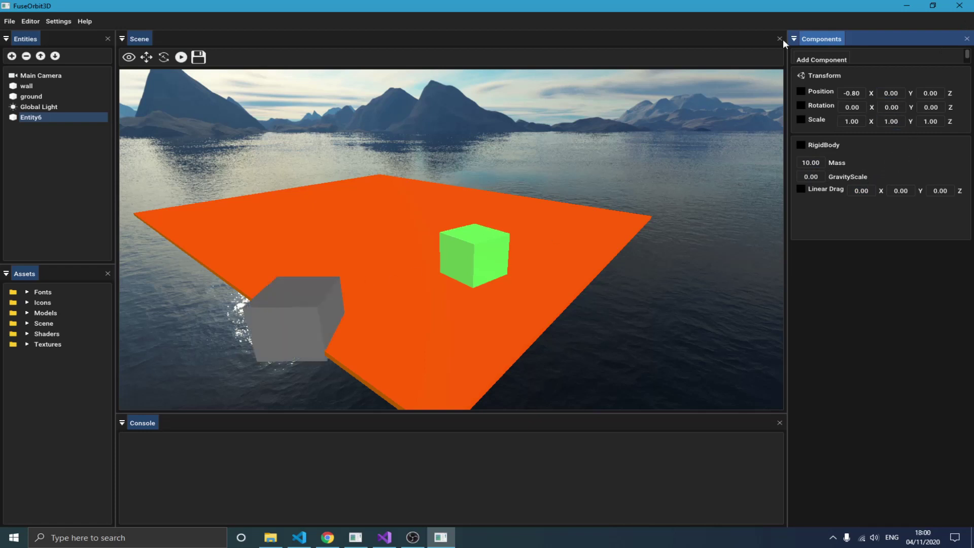
- Add a Material to Entity6, raise it to Y 1.10, and set albedo to 19, 27, 6
left_click(815, 61)
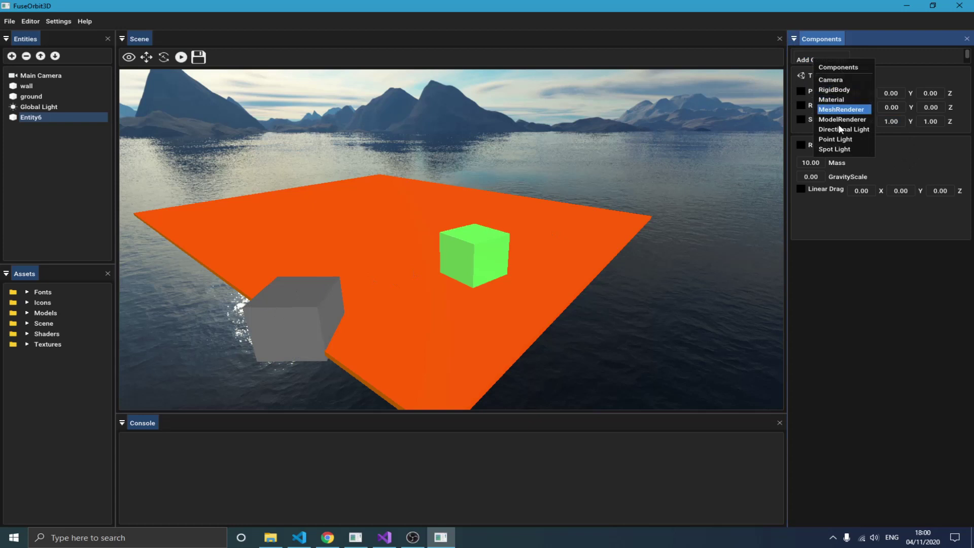
left_click(831, 100)
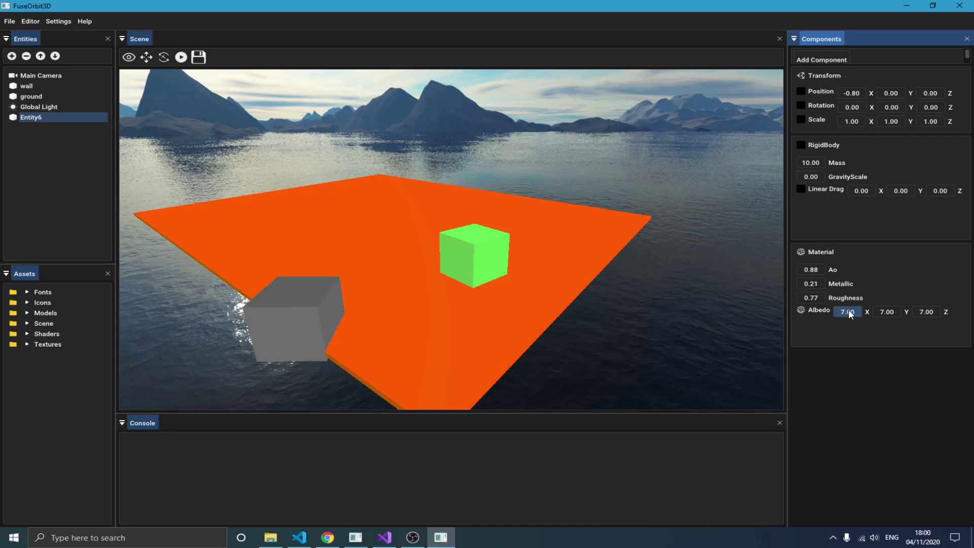
left_click_drag(851, 314, 873, 314)
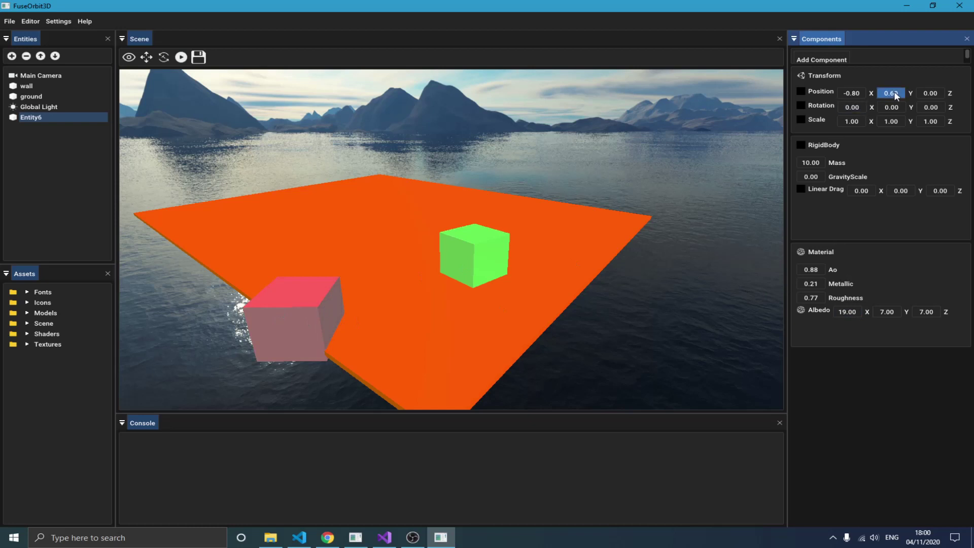
left_click_drag(895, 92, 898, 92)
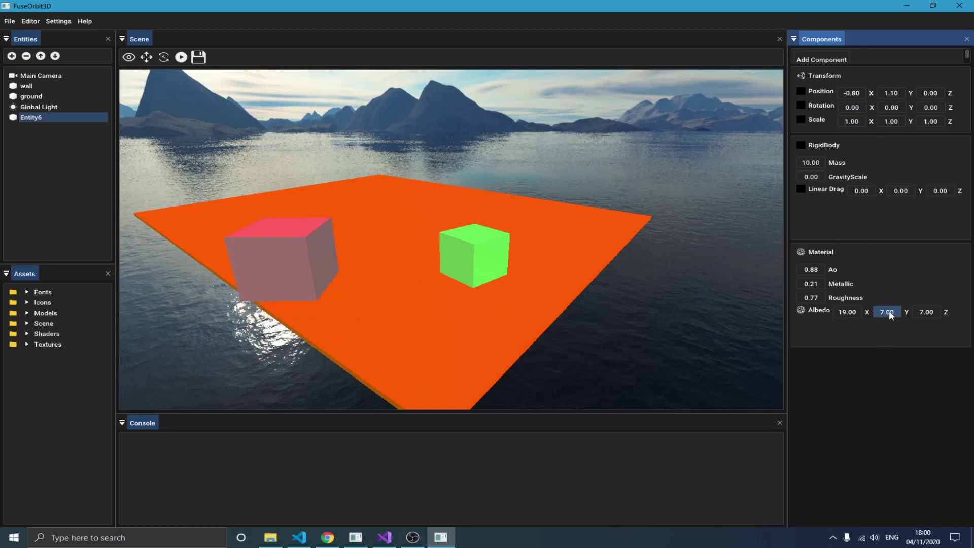
left_click_drag(889, 312, 919, 319)
left_click(926, 314)
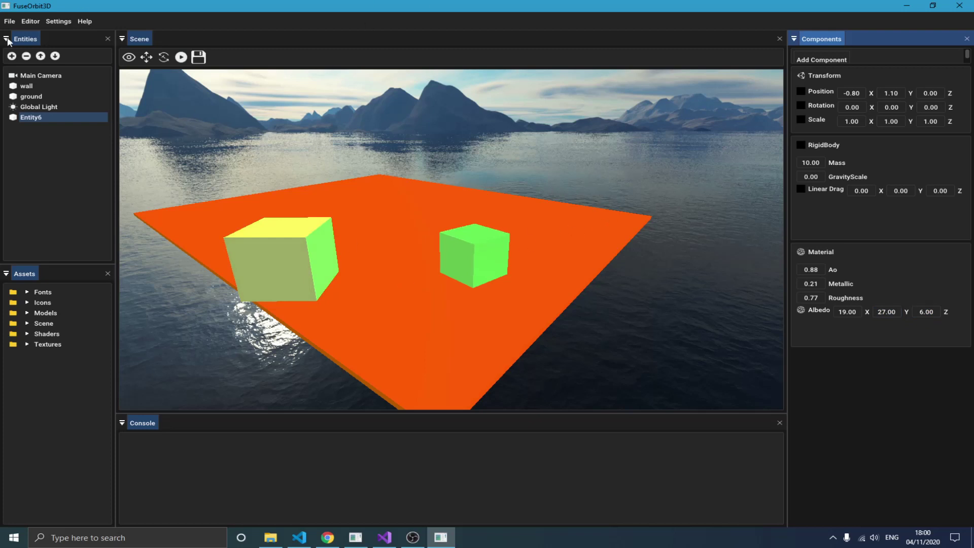
- Delete the Global Light and create Entity7 with a Directional Light of intensity 1.00
left_click(34, 108)
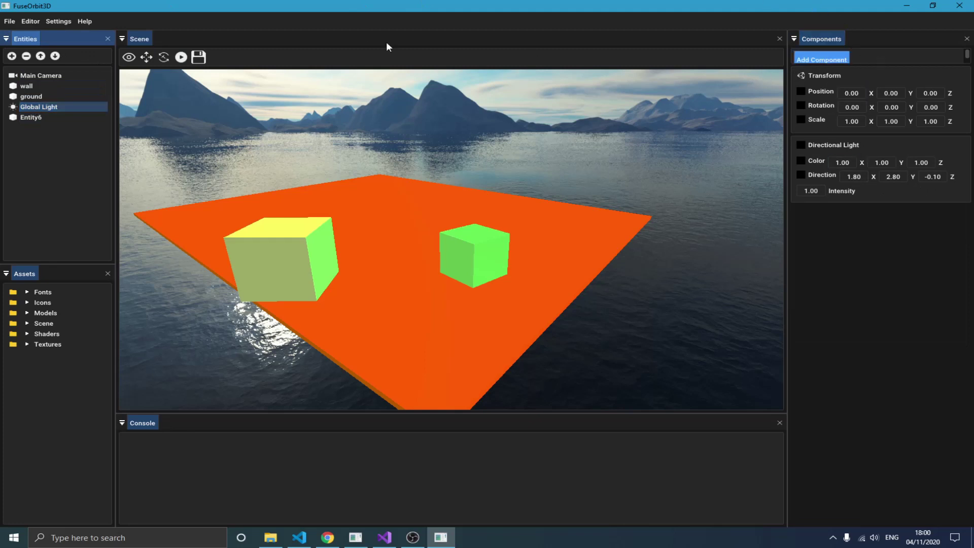
left_click(27, 57)
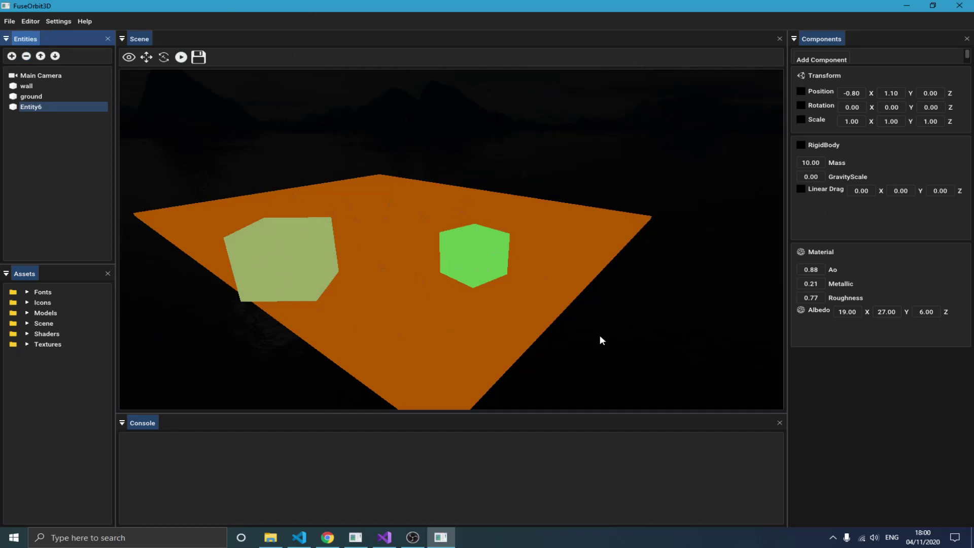
left_click(11, 56)
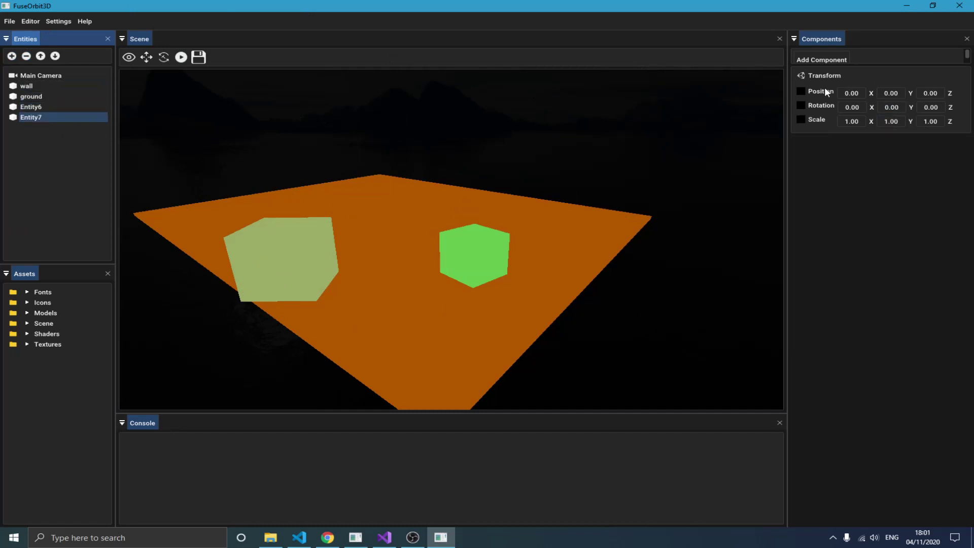
left_click(824, 58)
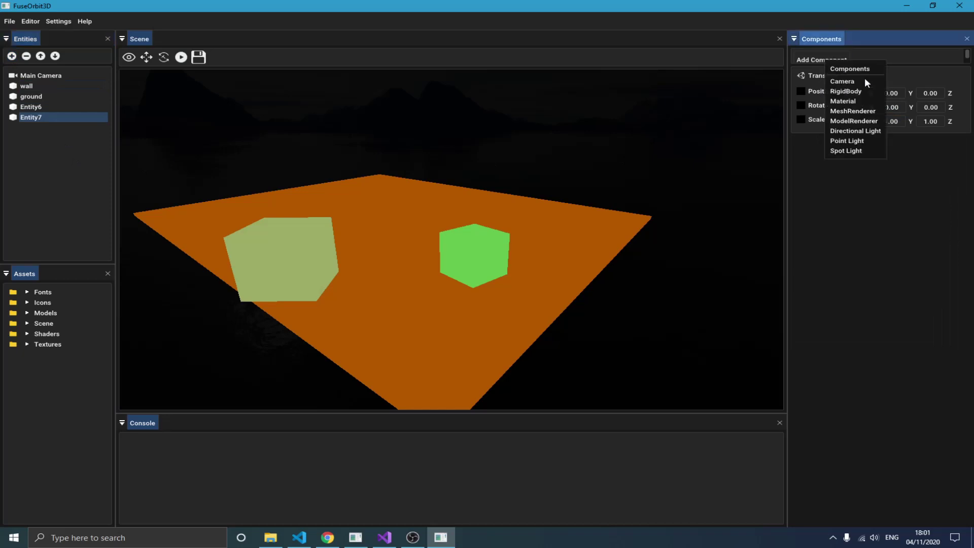
left_click(848, 129)
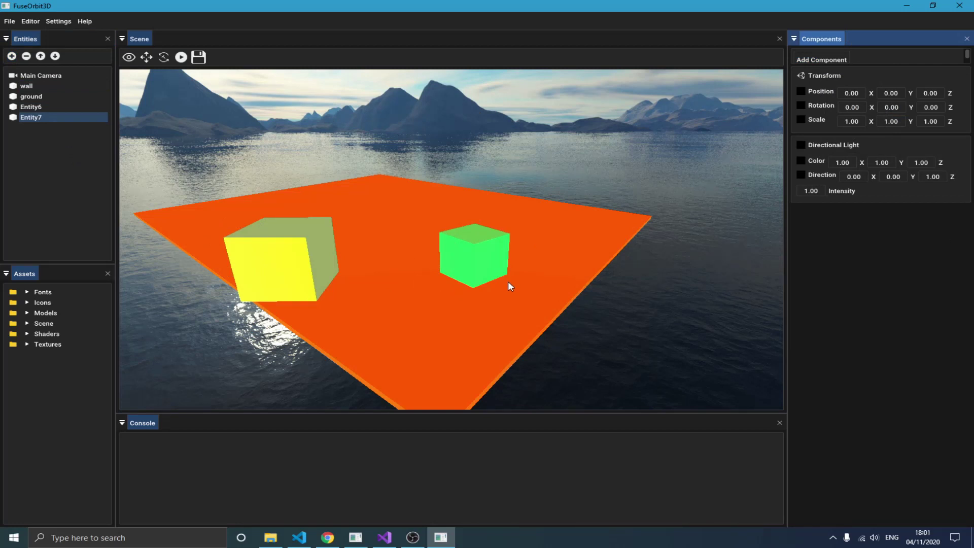
left_click(30, 107)
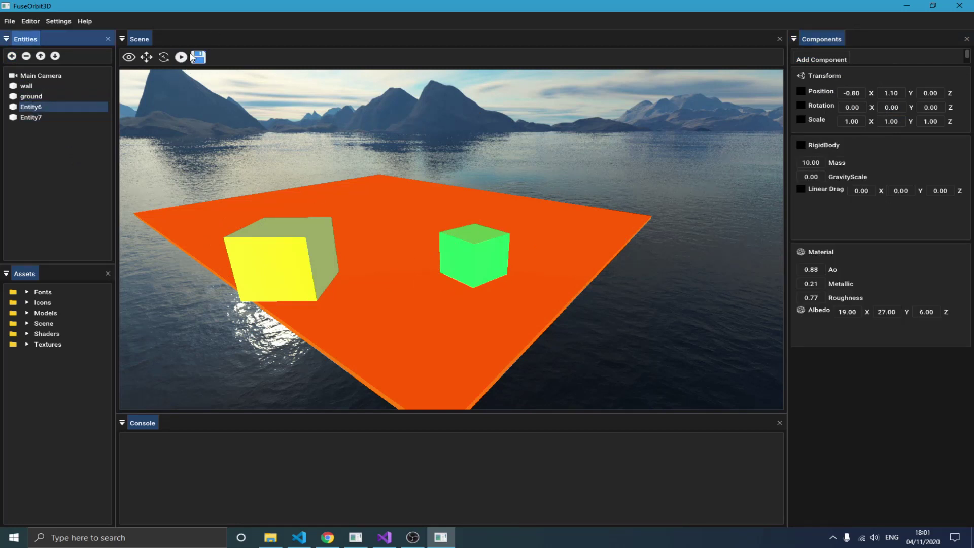
- Save the scene, close FuseOrbit3D, rerun it with F5 and maximize the new window
left_click(201, 57)
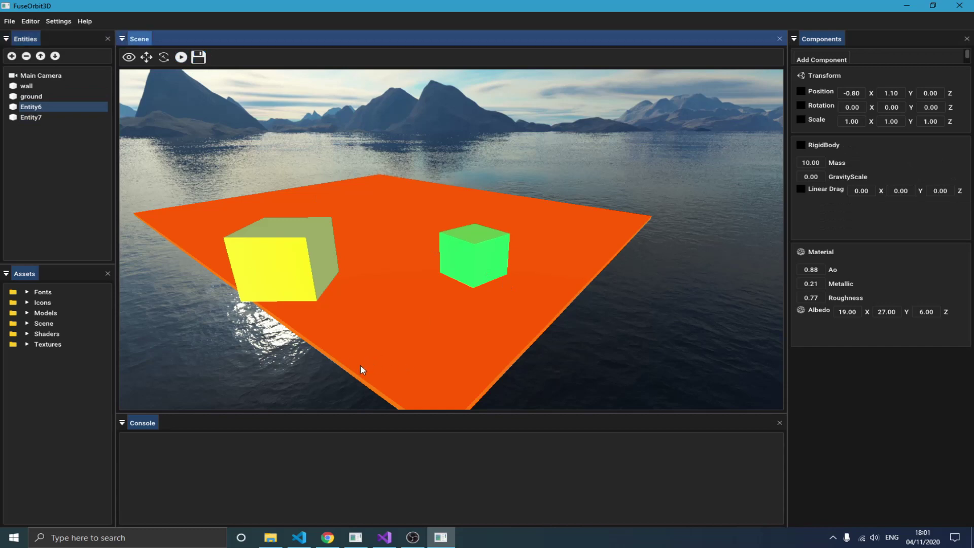
left_click(960, 6)
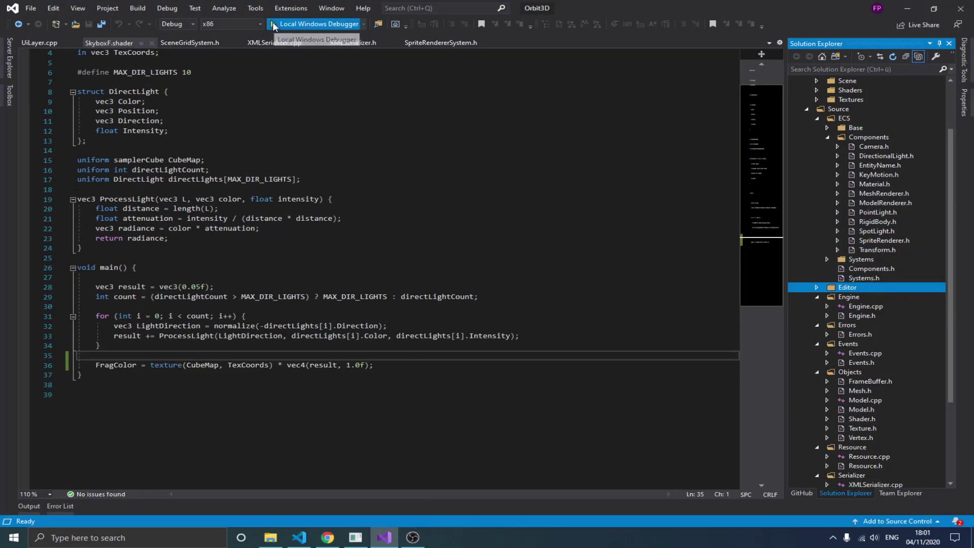
key("F5")
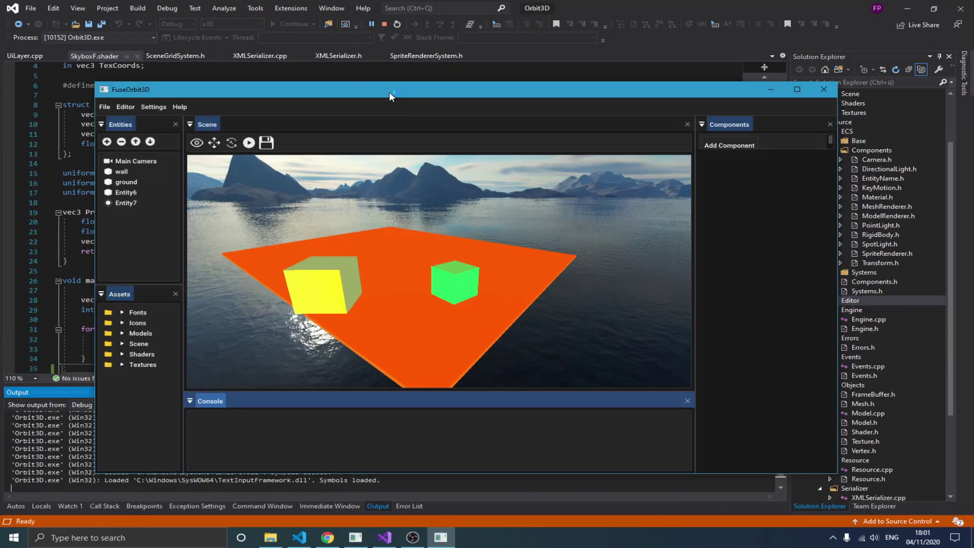
left_click_drag(391, 97, 392, 57)
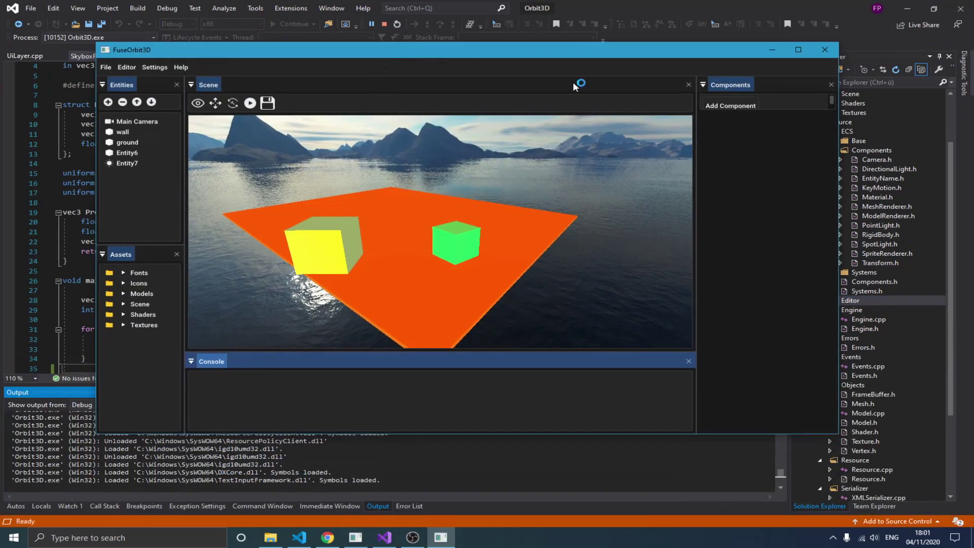
left_click(798, 49)
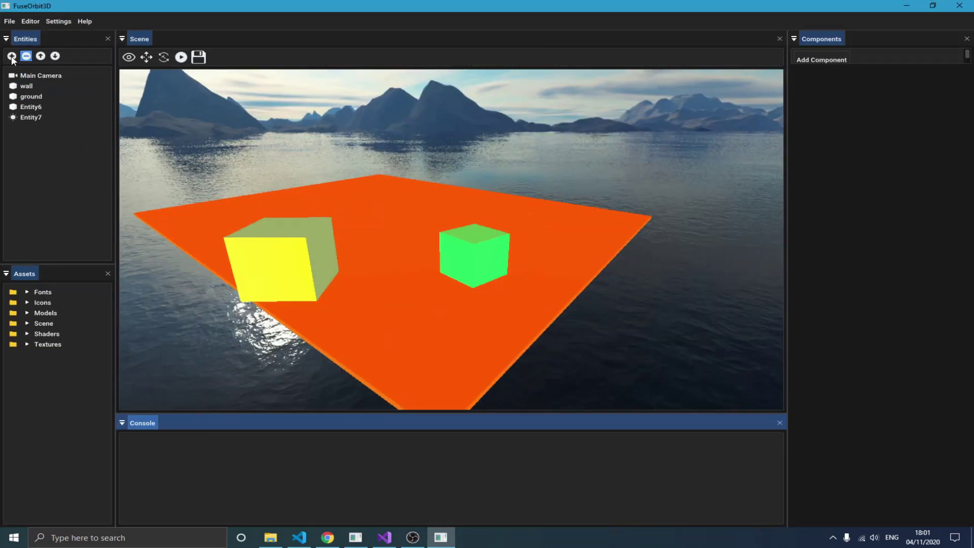
- Rotate the Main Camera to Y 75.00 and save the scene
left_click(40, 76)
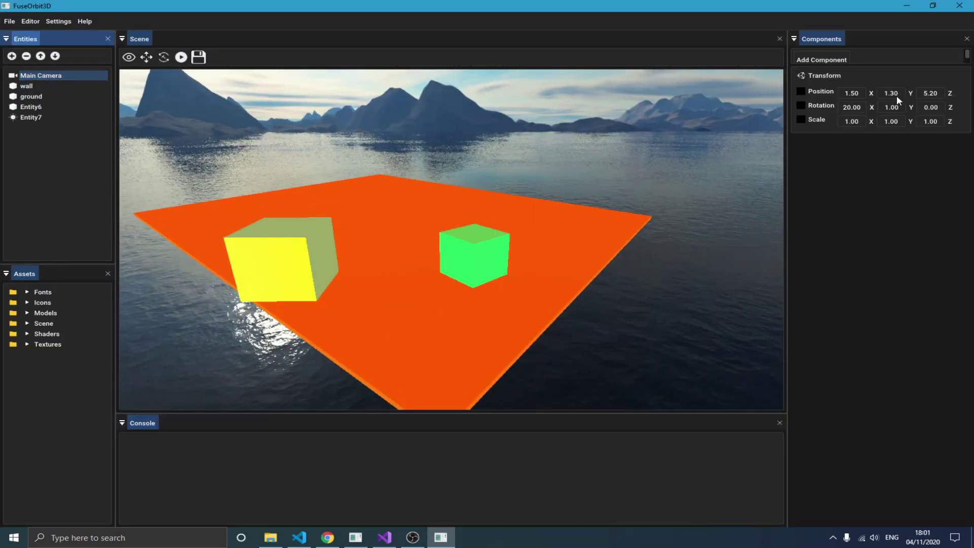
left_click_drag(918, 107, 944, 105)
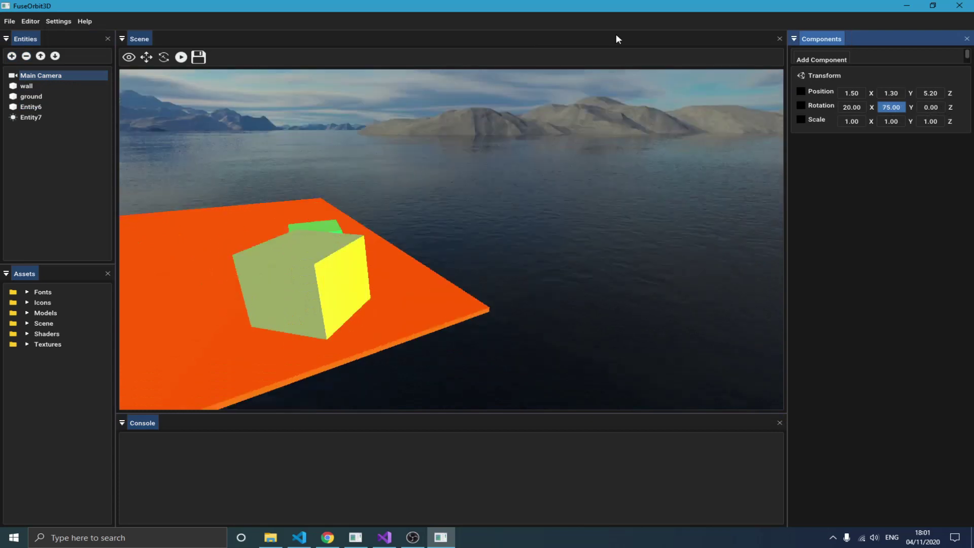
left_click(199, 57)
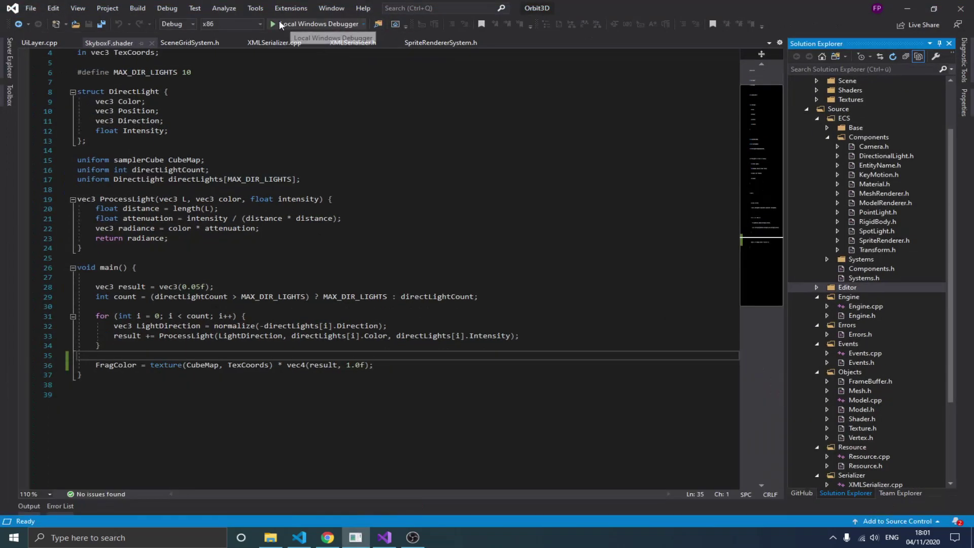
- Relaunch FuseOrbit3D with F5 and maximize its window
key("F5")
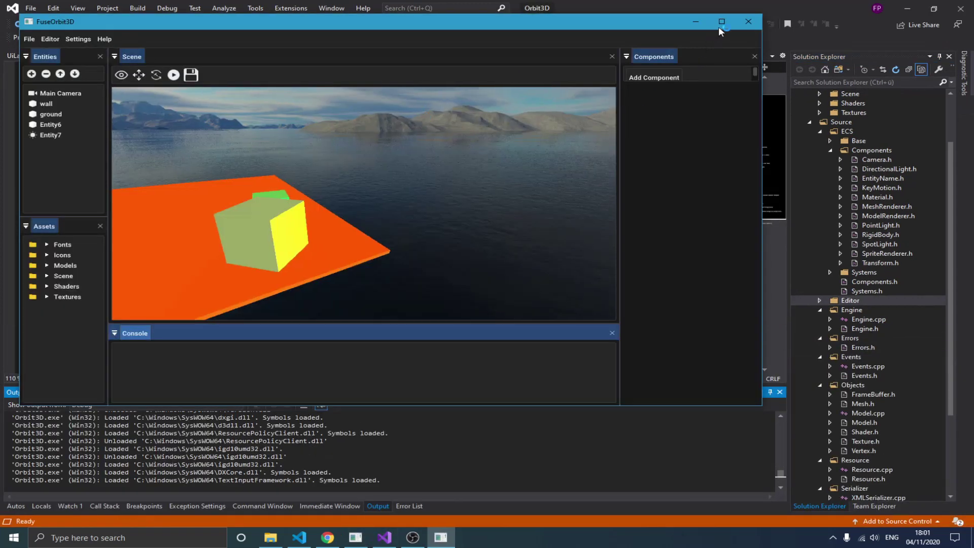
left_click(719, 25)
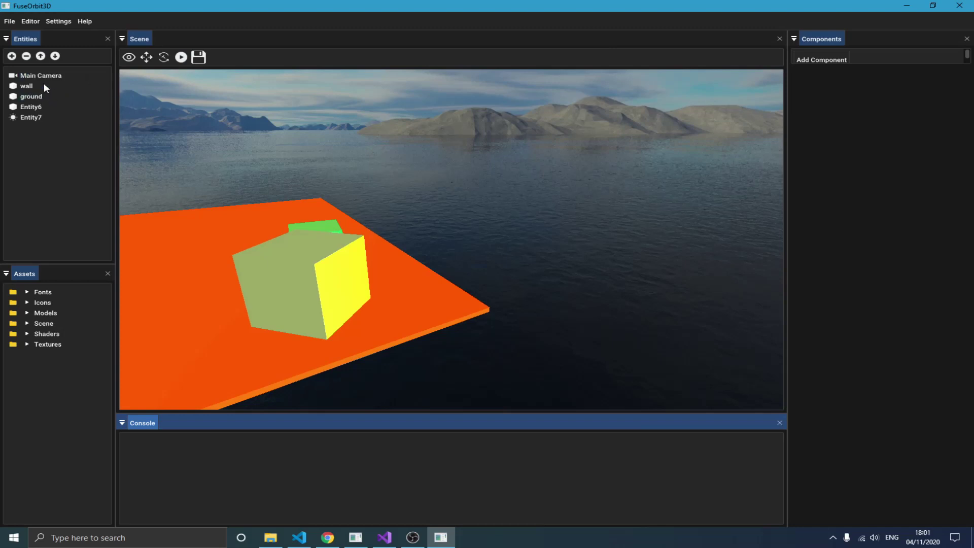
- Select the Main Camera and set its Position X to -4.50
left_click(191, 60)
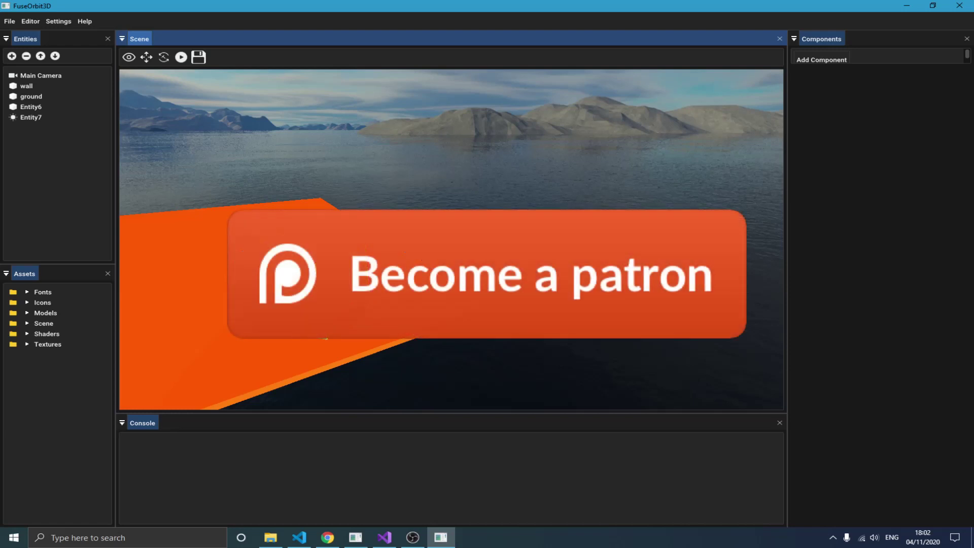
left_click(40, 77)
left_click_drag(861, 95, 819, 87)
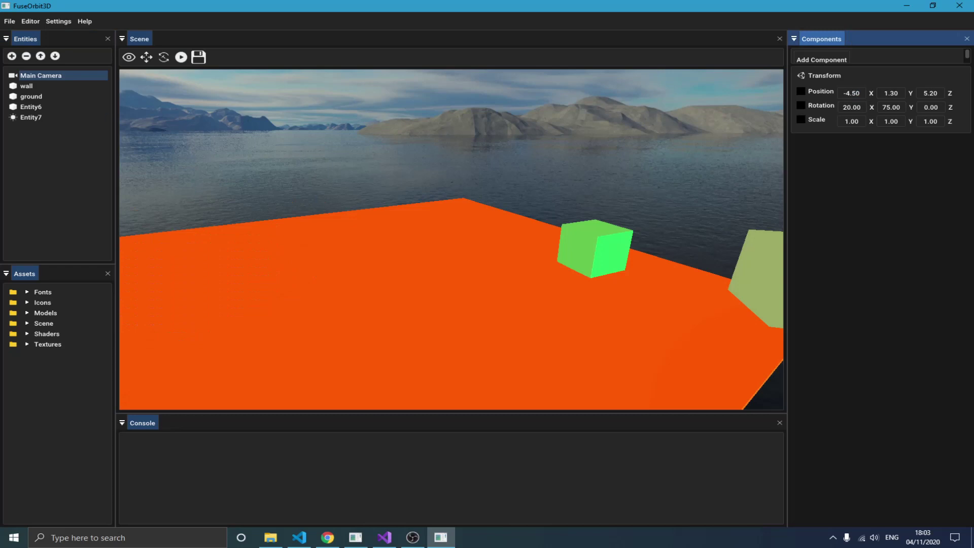